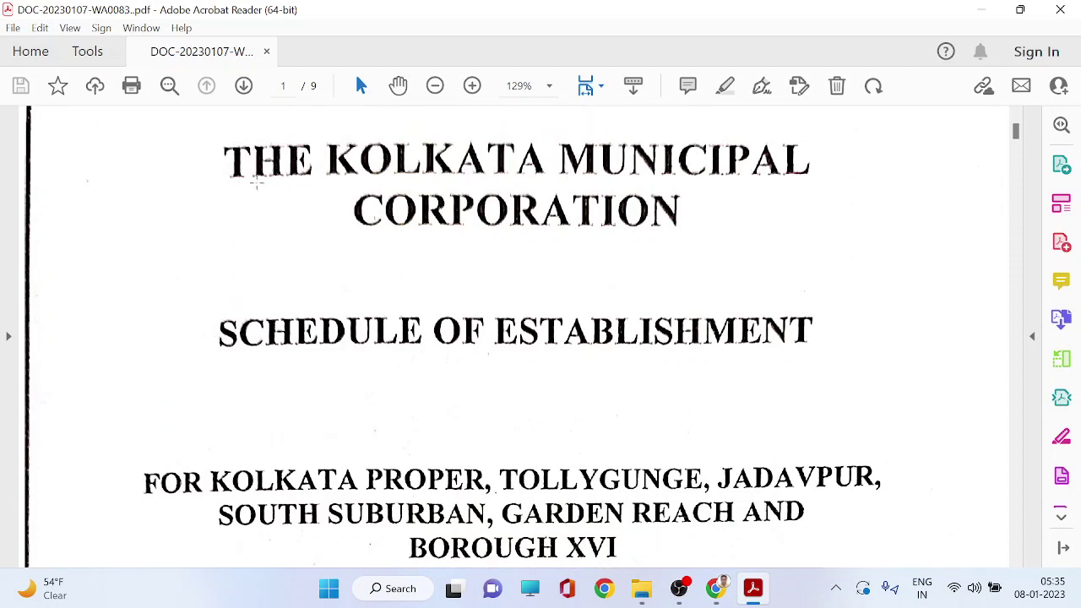
Highlight the cover page headings "THE KOLKATA MUNICIPAL CORPORATION" and "SCHEDULE OF ESTABLISHMENT"
scroll(284, 219, up, 2)
click(725, 86)
drag(226, 217, 813, 218)
drag(350, 266, 686, 266)
mouse_move(199, 388)
mouse_down()
mouse_move(767, 388)
mouse_move(795, 406)
mouse_up()
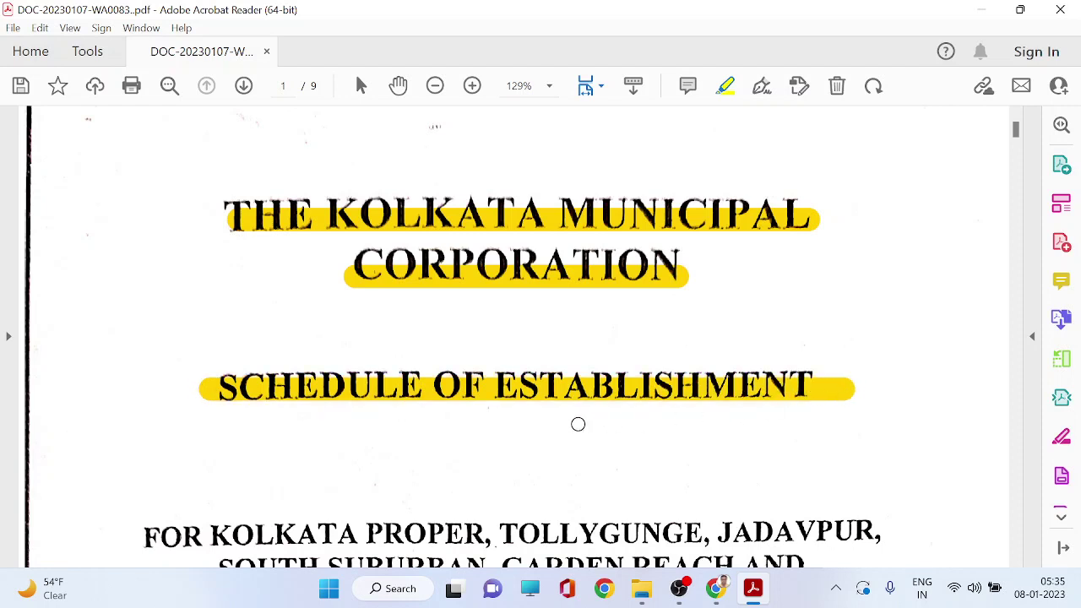
Highlight the areas Kolkata Proper, Tollygunge, Jadavpur, South Suburban, Garden Reach and Borough XVI on the cover page
scroll(578, 425, down, 2)
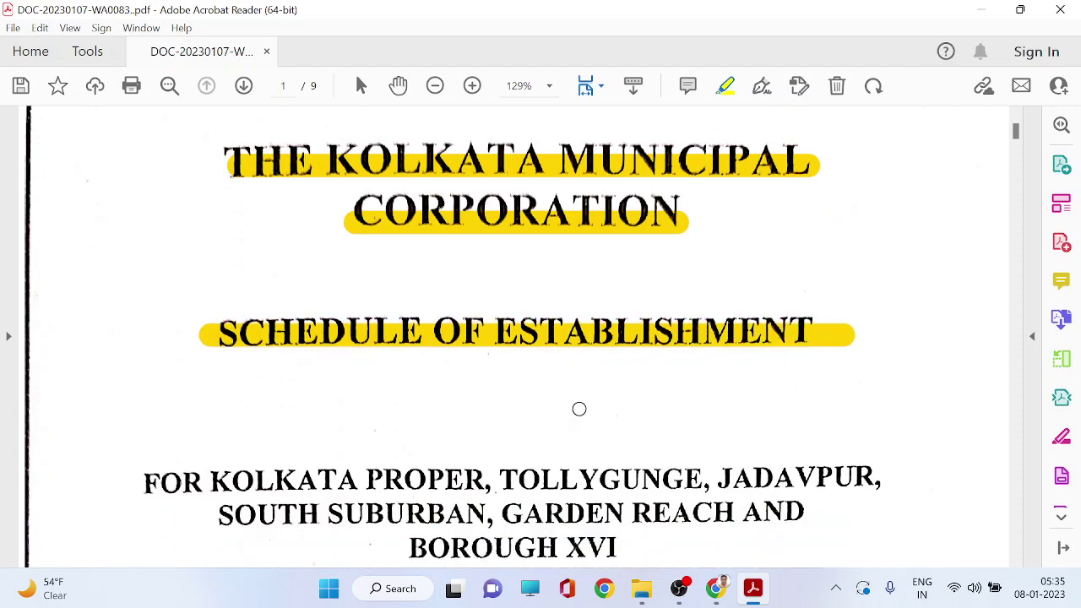
scroll(549, 386, down, 3)
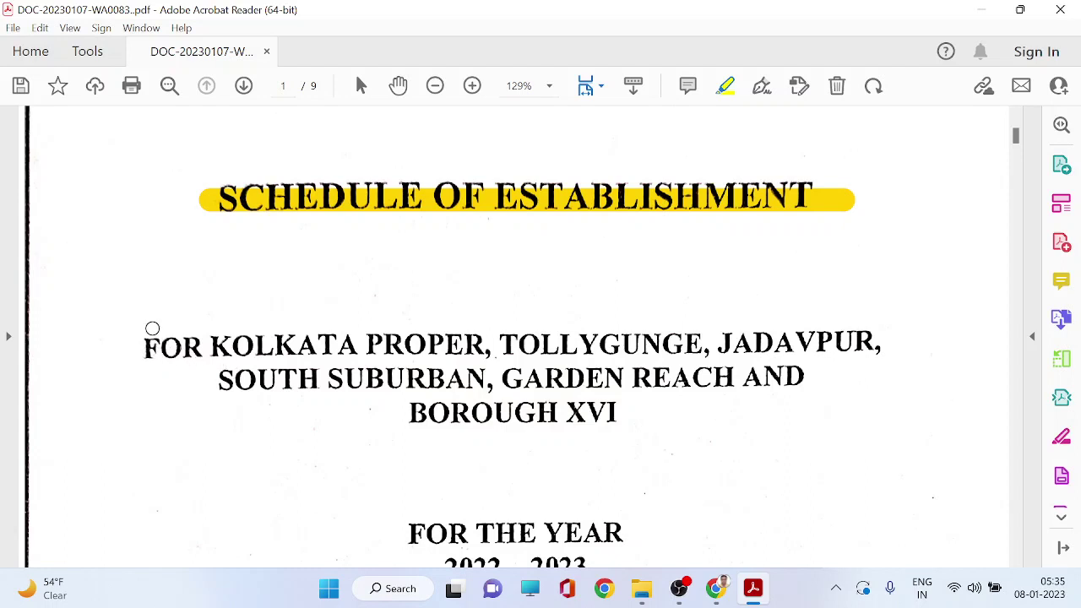
drag(211, 346, 492, 343)
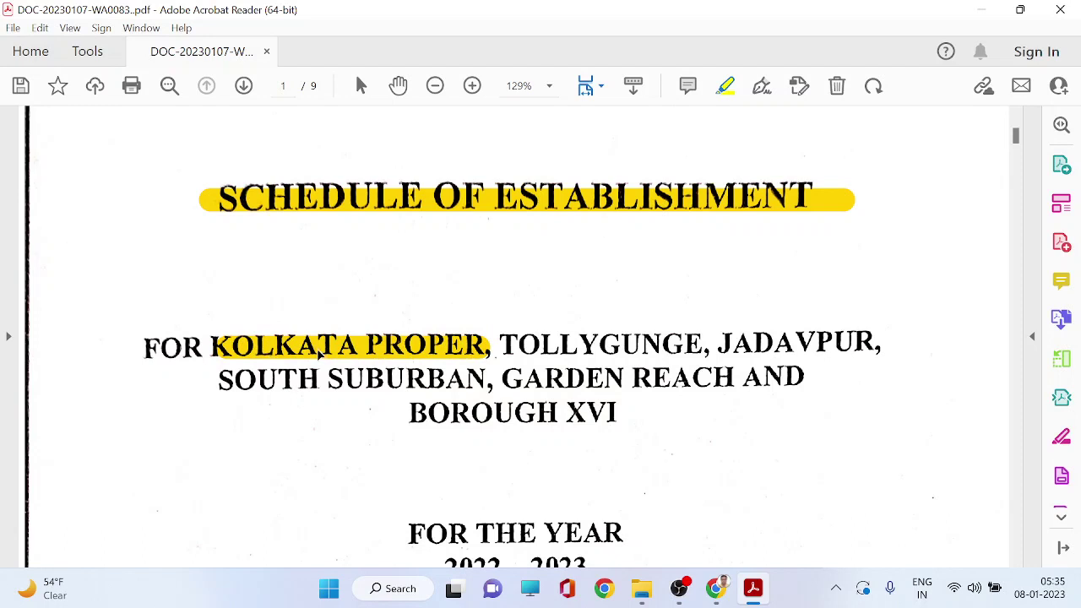
drag(502, 346, 853, 345)
drag(212, 389, 801, 379)
drag(404, 421, 623, 419)
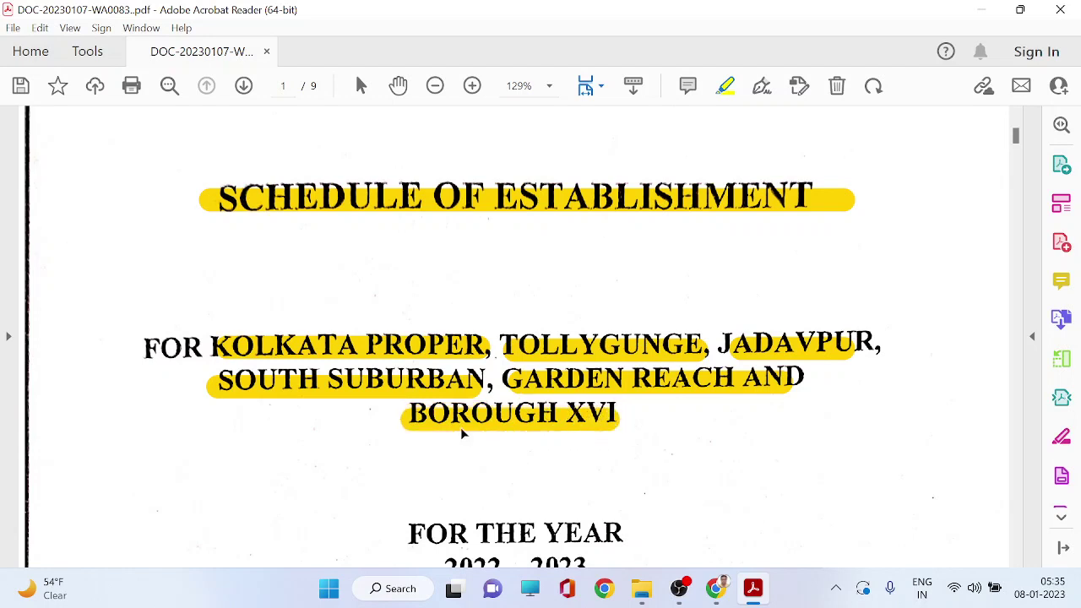
On page 5, highlight Sub-Overseer (SWM) (Gr – IV), its post count 397 and the total 1119 in the remarks
scroll(450, 435, down, 2)
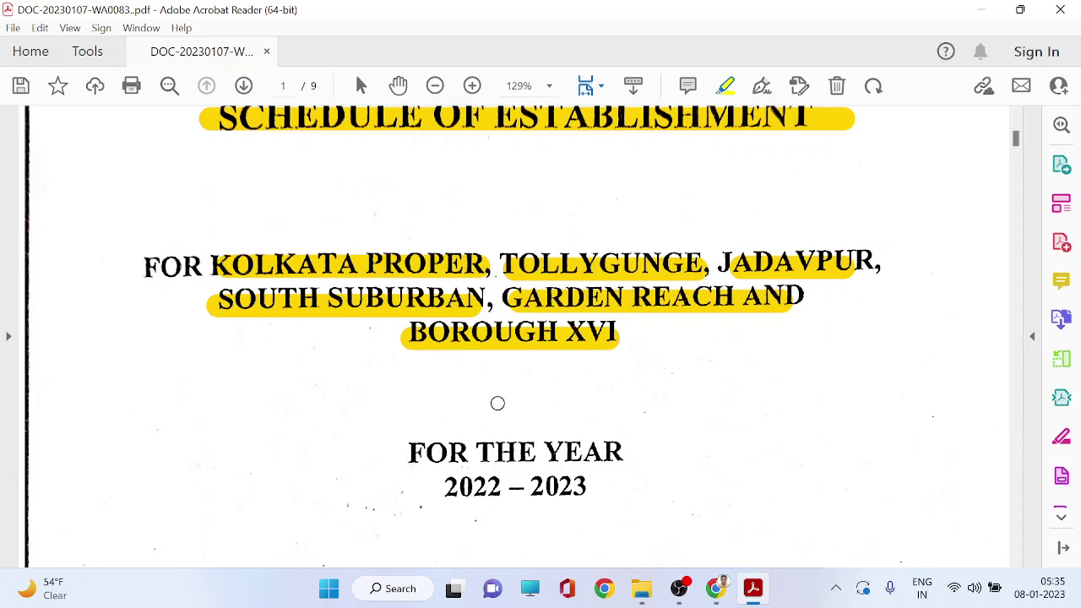
scroll(593, 452, down, 15)
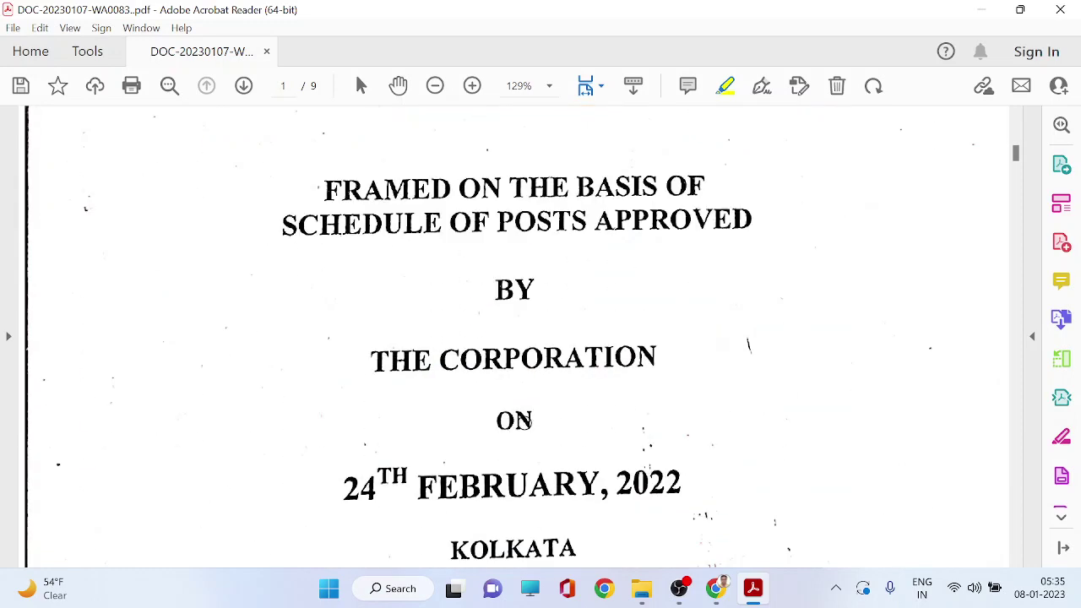
scroll(523, 412, down, 15)
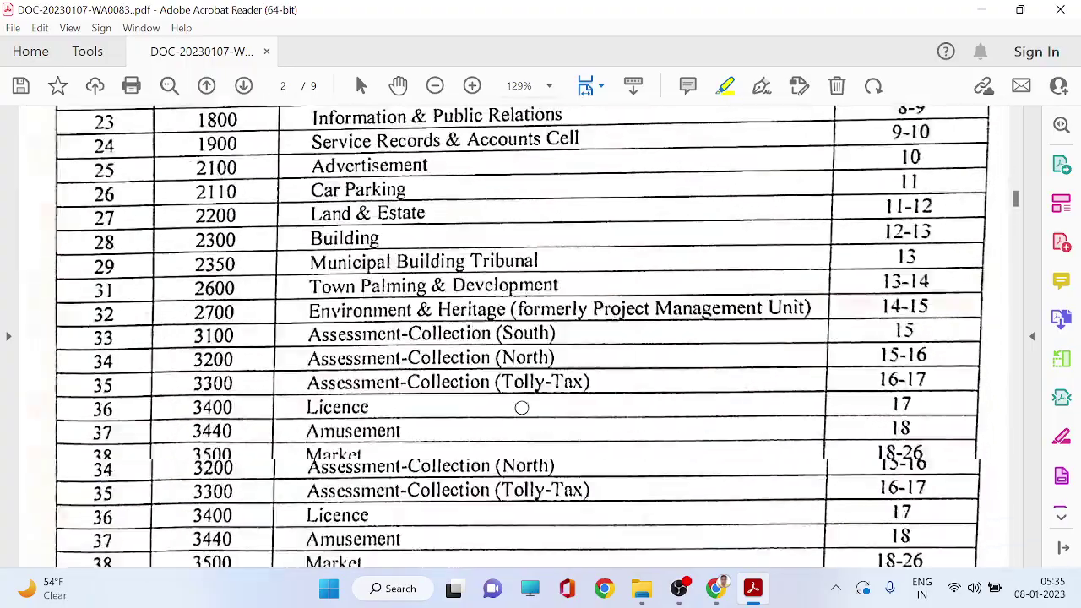
scroll(524, 394, down, 15)
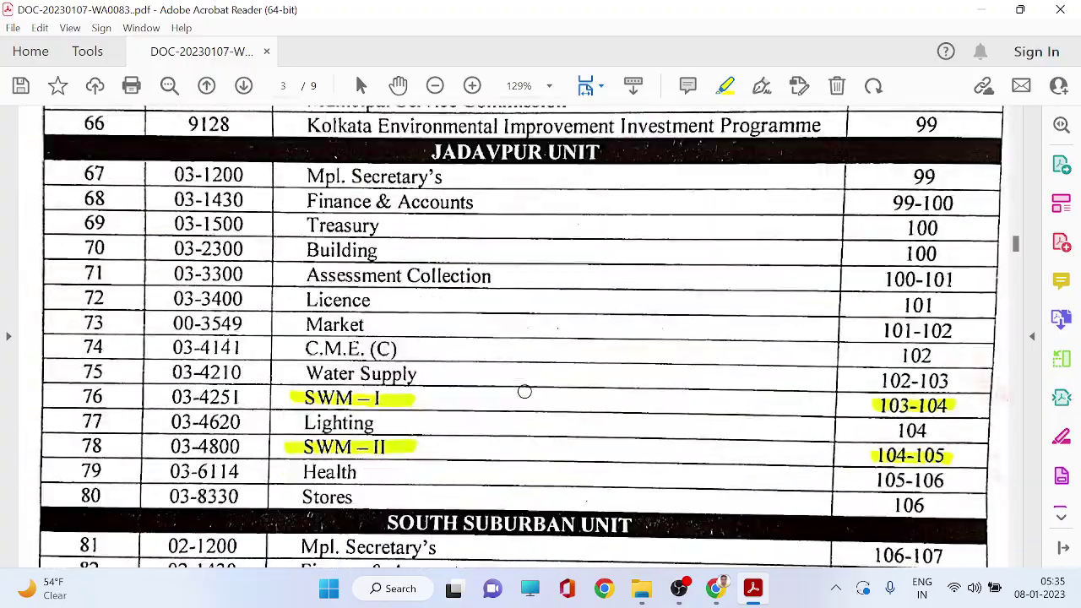
scroll(522, 387, down, 15)
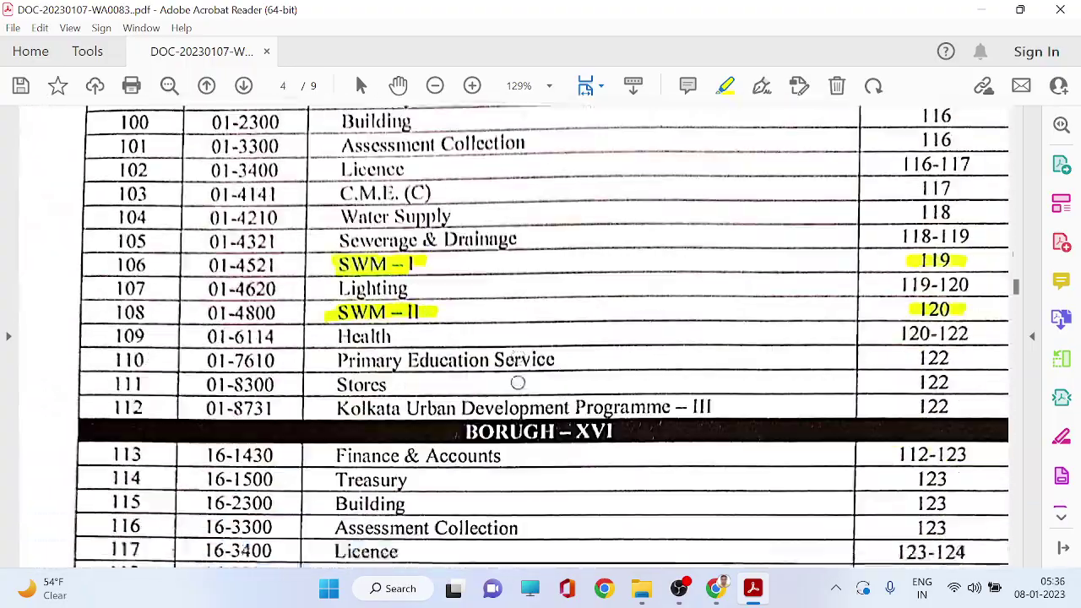
scroll(514, 379, down, 8)
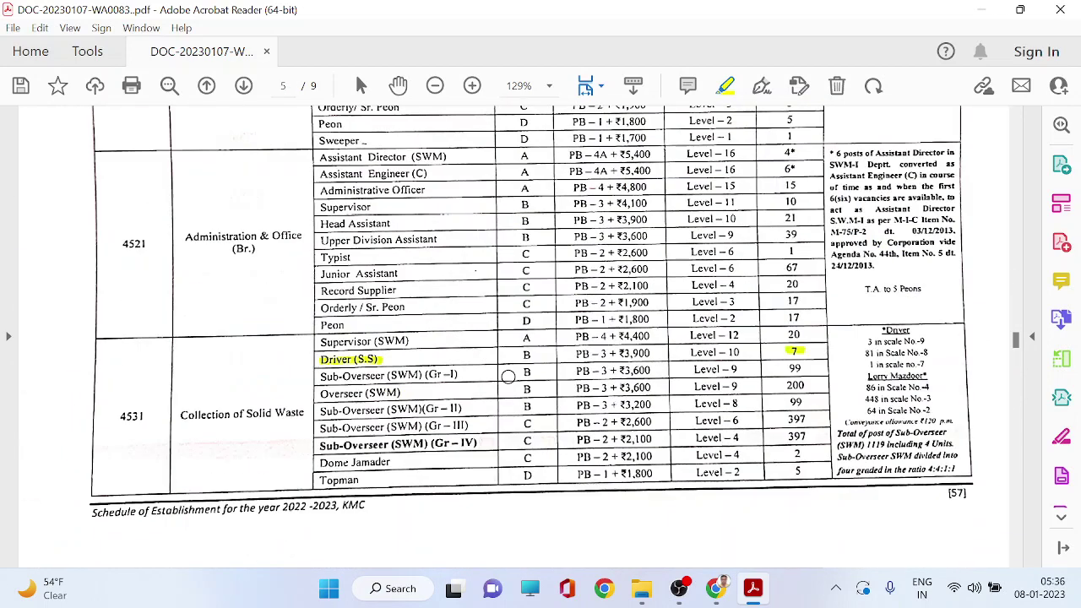
drag(318, 364, 469, 365)
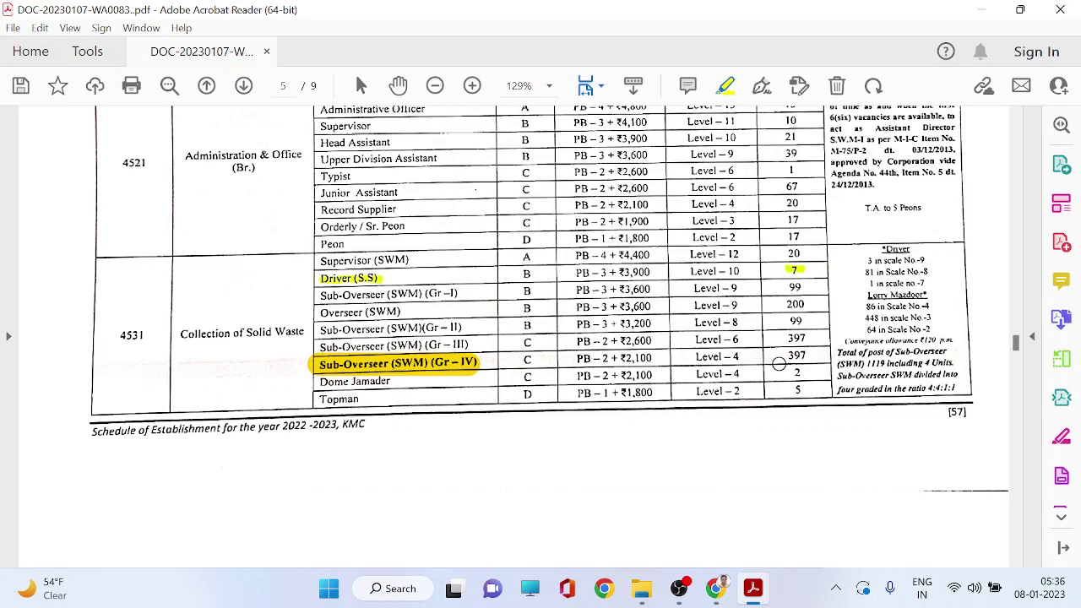
drag(785, 356, 809, 356)
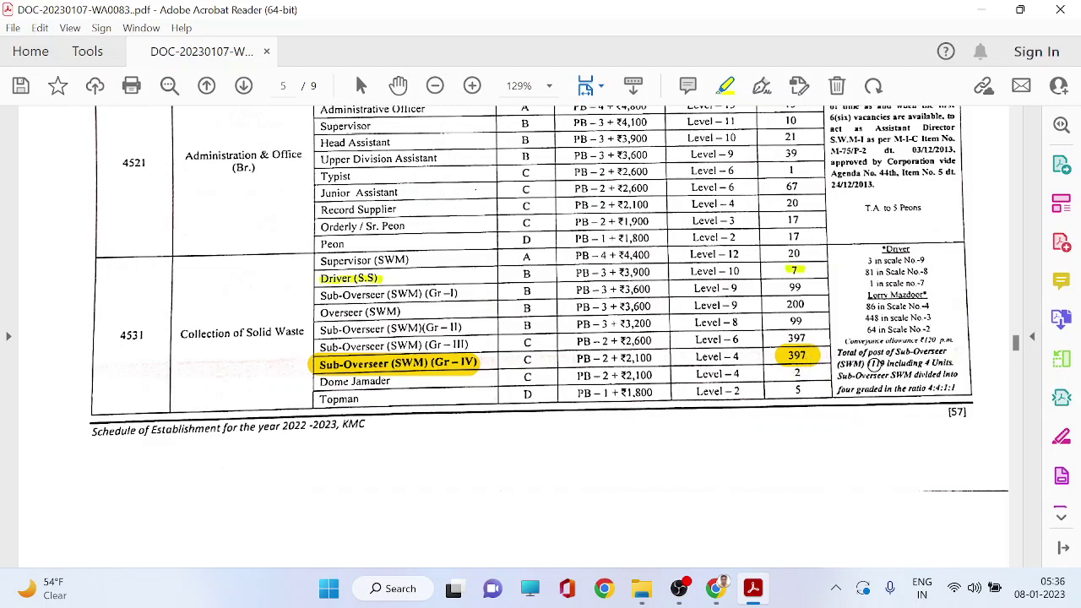
drag(870, 364, 897, 367)
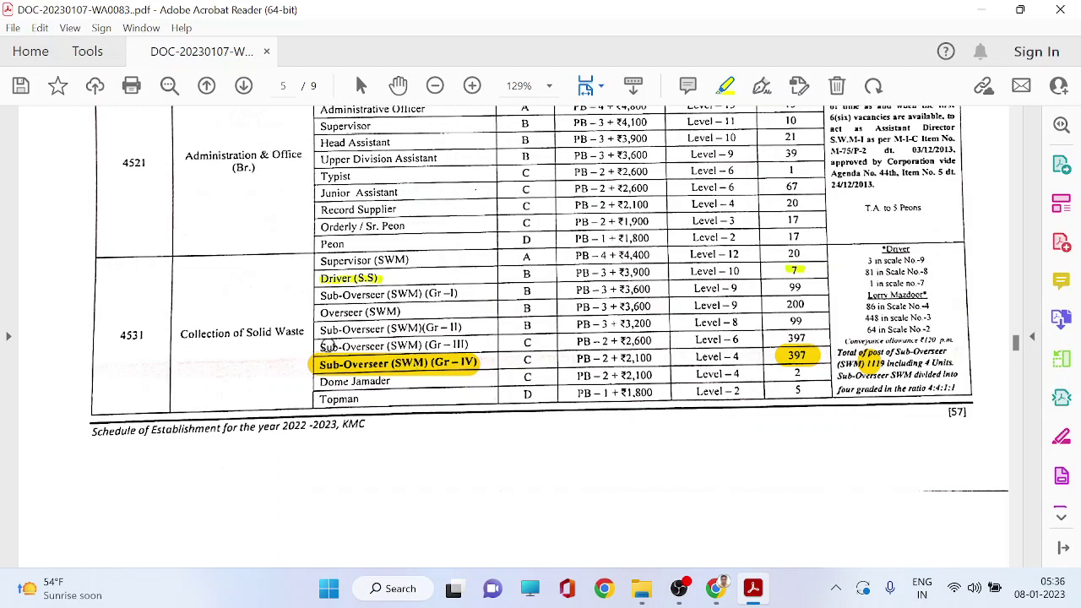
Highlight the Sub-Overseer (SWM) Gr – III, Gr – II and Gr – I posts and the Gr – IV pay entry PB – 2 + ₹2,100
drag(322, 344, 485, 346)
drag(318, 329, 471, 329)
drag(307, 295, 453, 295)
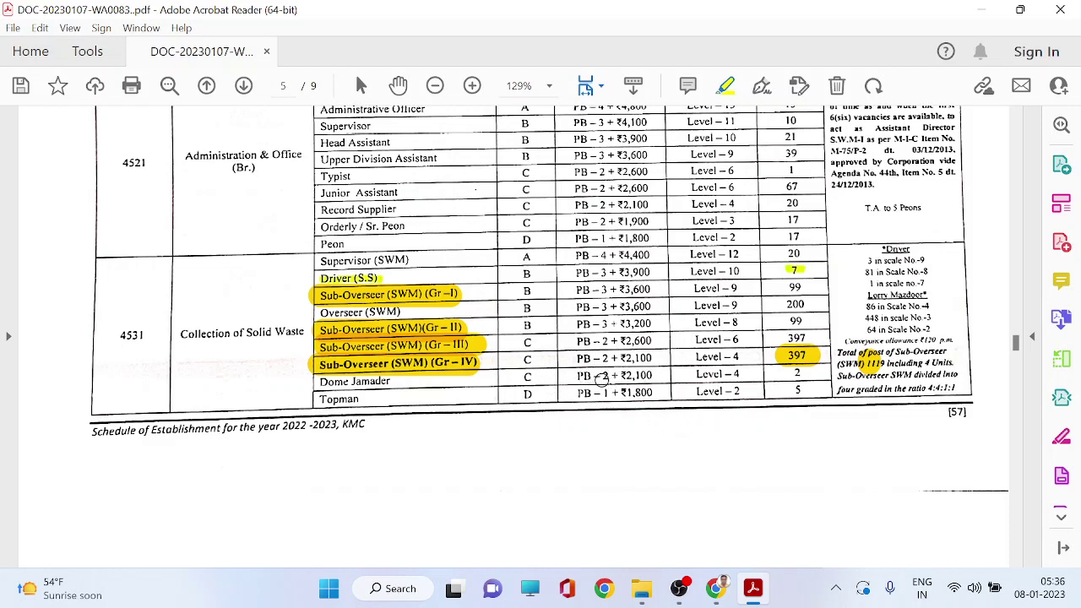
drag(581, 359, 652, 359)
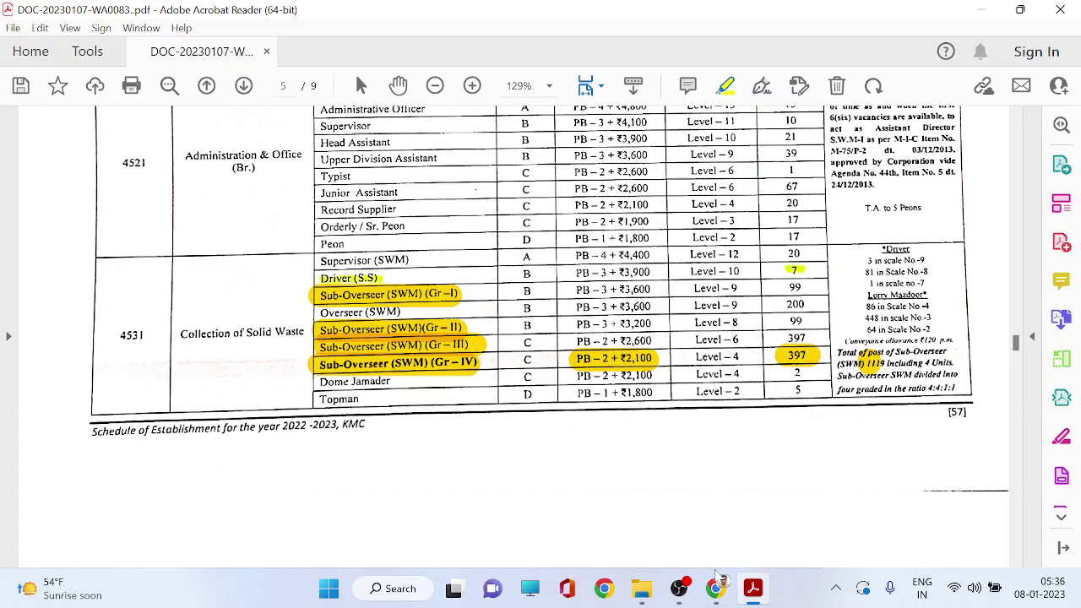
Open WhatsApp Image 2023-01-07 at 1.42.26 PM from the promotion folder, enlarge it to 121%, and compare its pay levels with the PDF
mouse_move(718, 592)
click(642, 589)
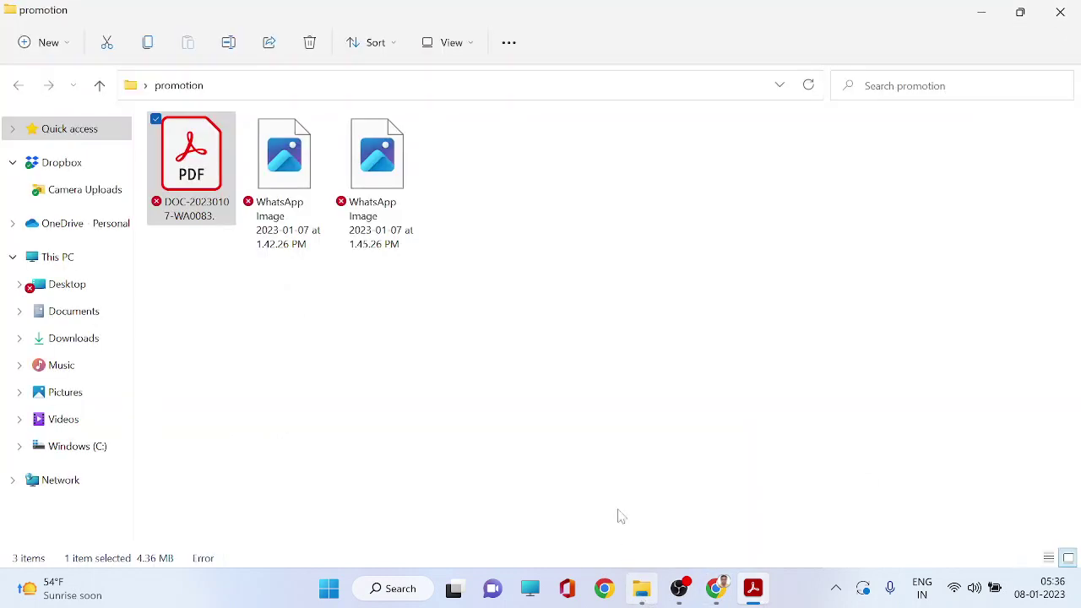
click(305, 180)
double_click(306, 182)
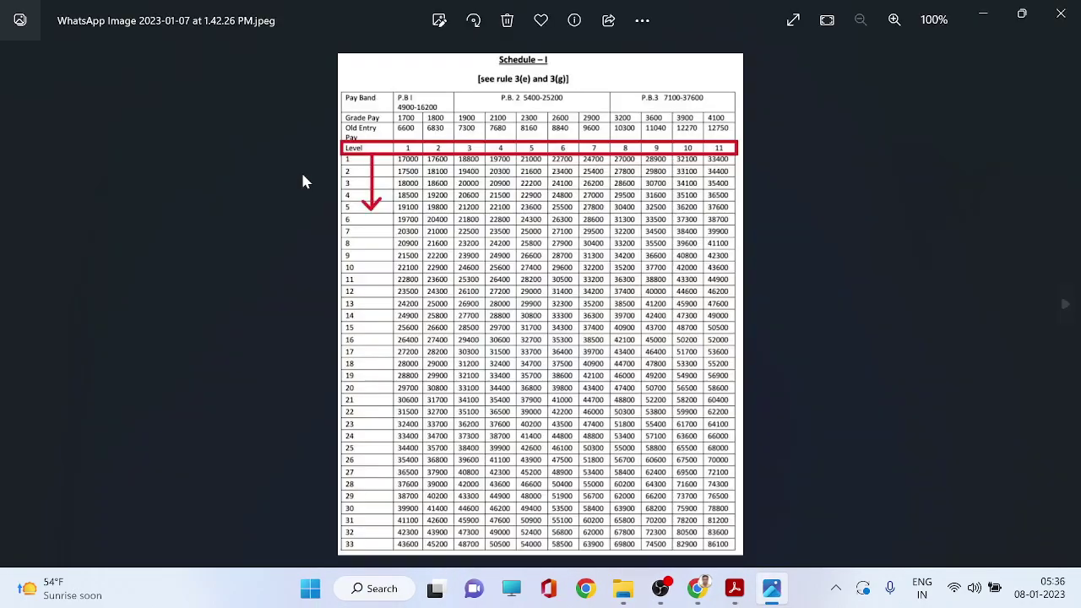
scroll(467, 239, up, 1)
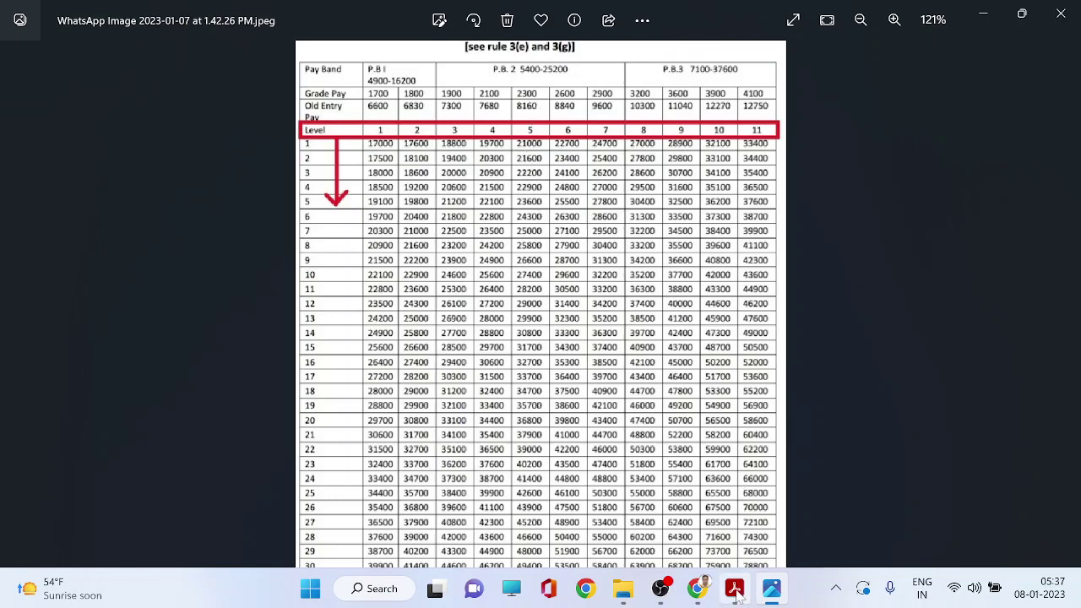
mouse_move(735, 589)
click(704, 488)
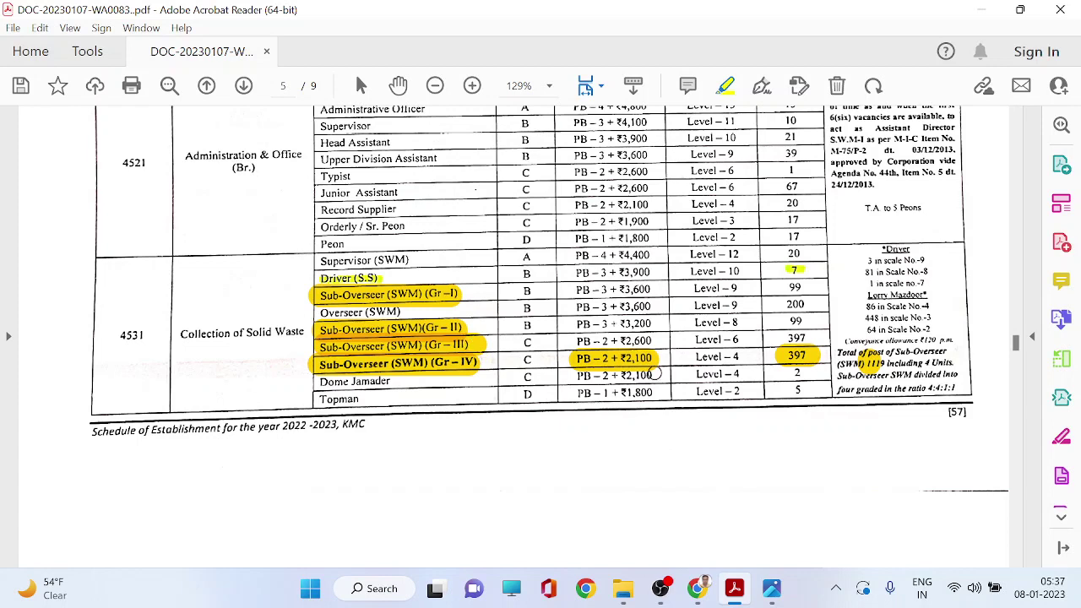
click(771, 589)
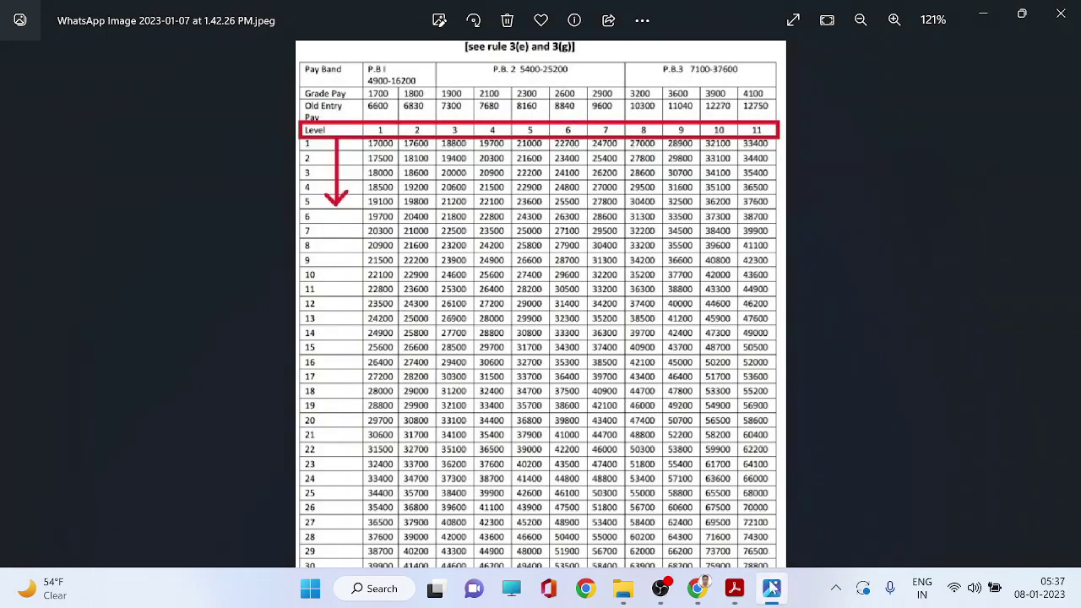
Back in the PDF, highlight Overseer (SWM), plus the ₹3,600 grade pay and post counts 200 and 99 for Overseer and Sub-Overseer (Gr – I)
click(734, 589)
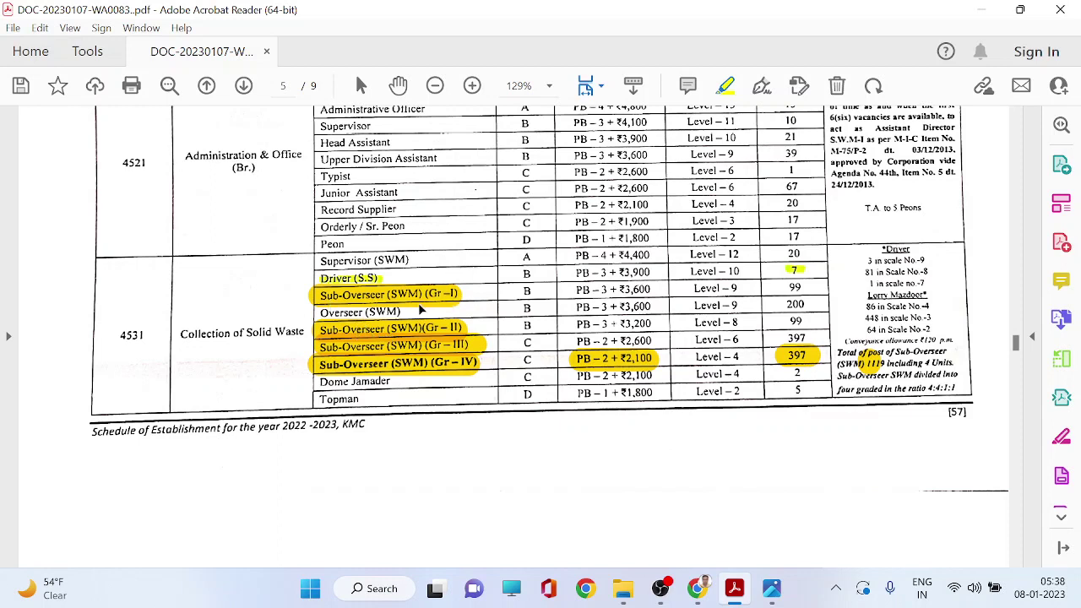
drag(329, 313, 390, 314)
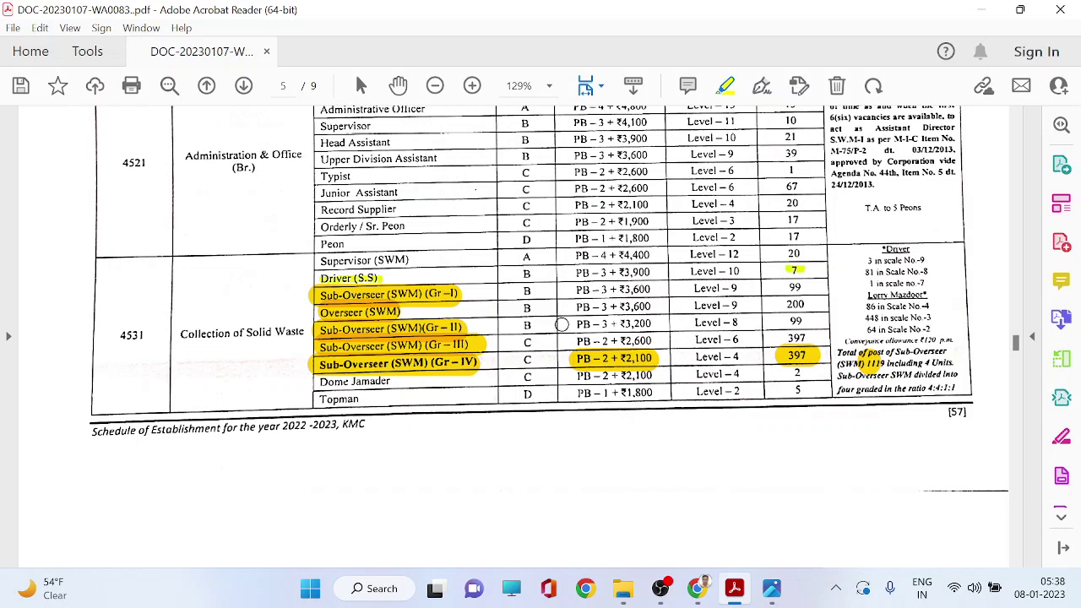
drag(622, 309, 667, 308)
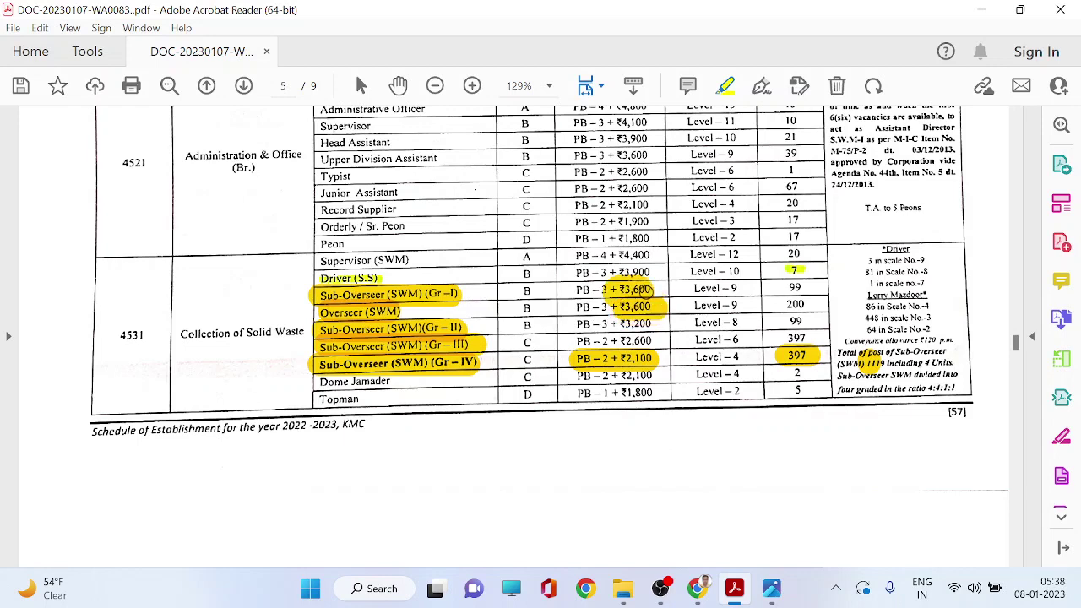
click(771, 589)
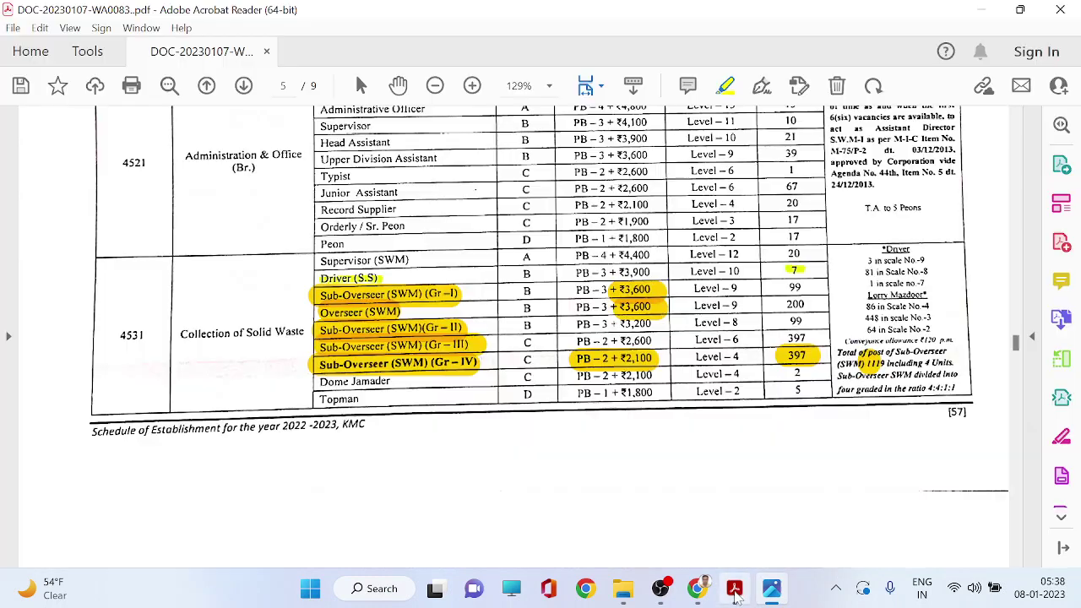
click(735, 589)
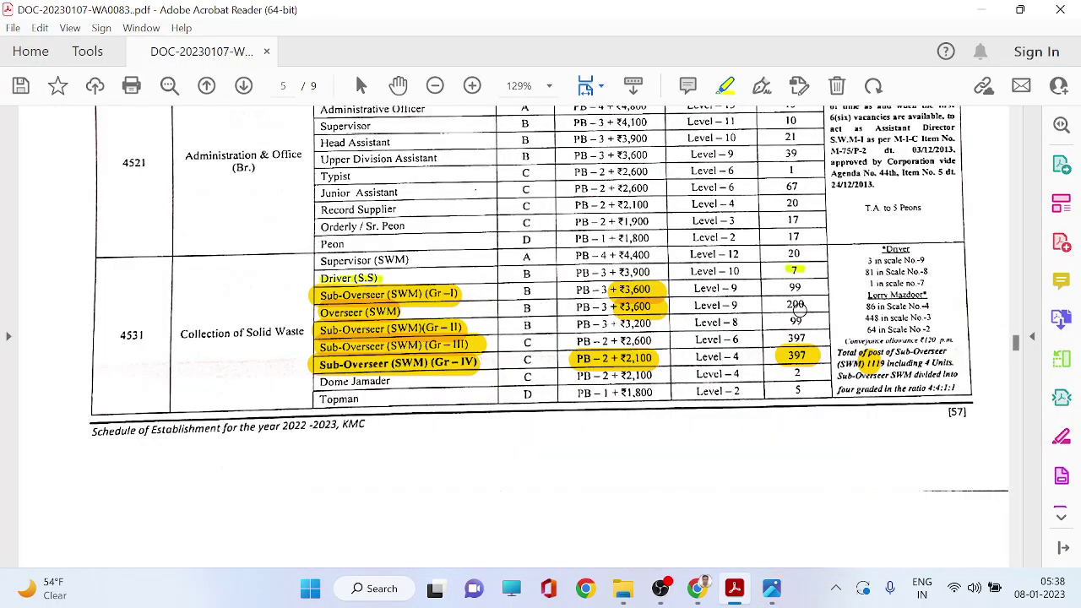
drag(785, 305, 809, 305)
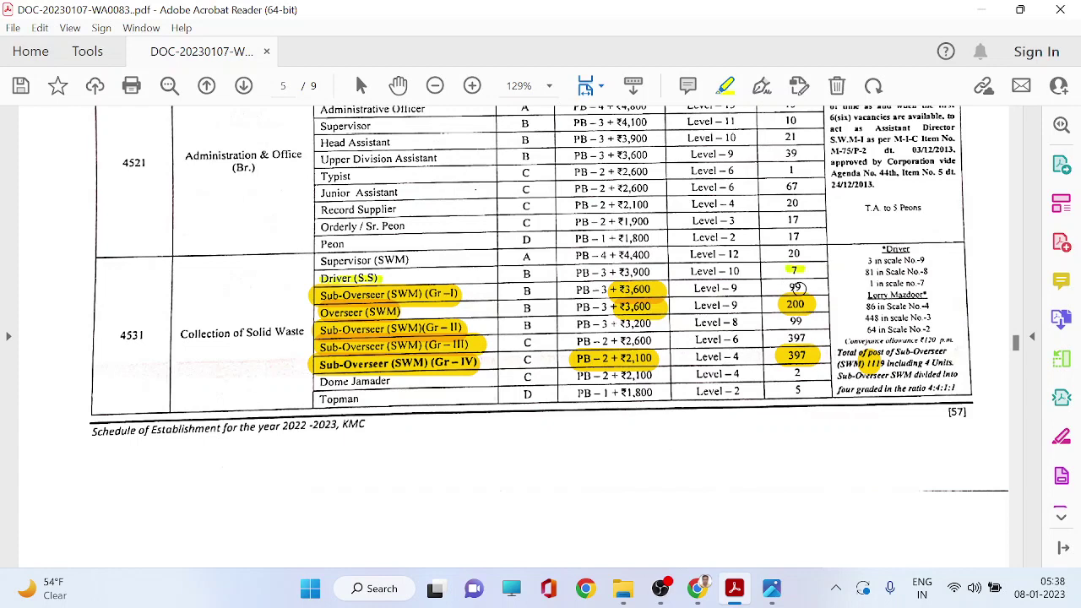
drag(787, 288, 809, 289)
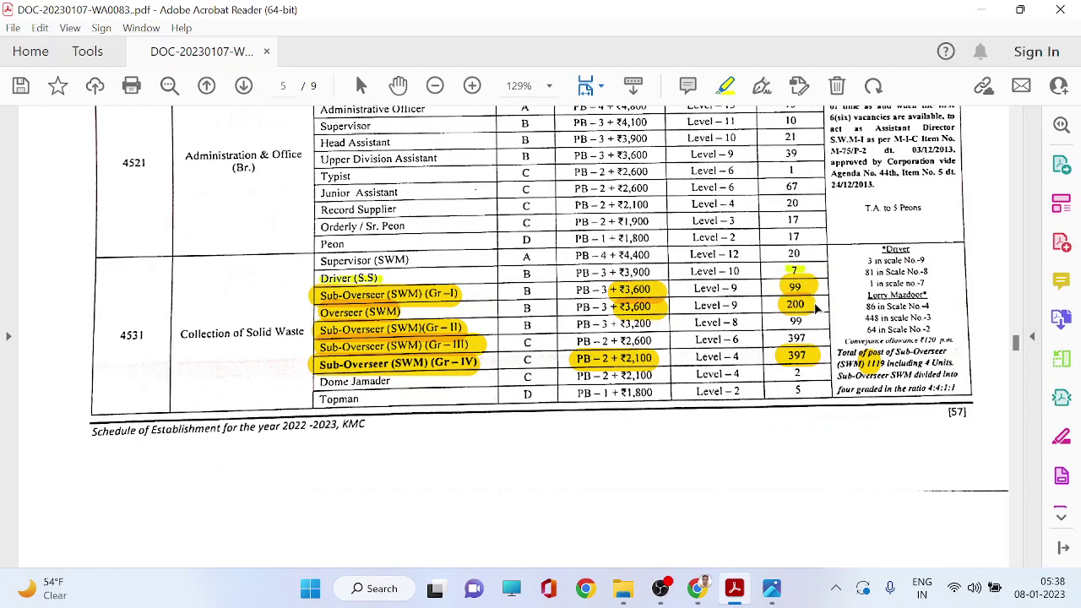
Highlight the Supervisor (SWM) post under Collection of Solid Waste with its post count 20 and grade pay ₹4,400
scroll(640, 451, down, 10)
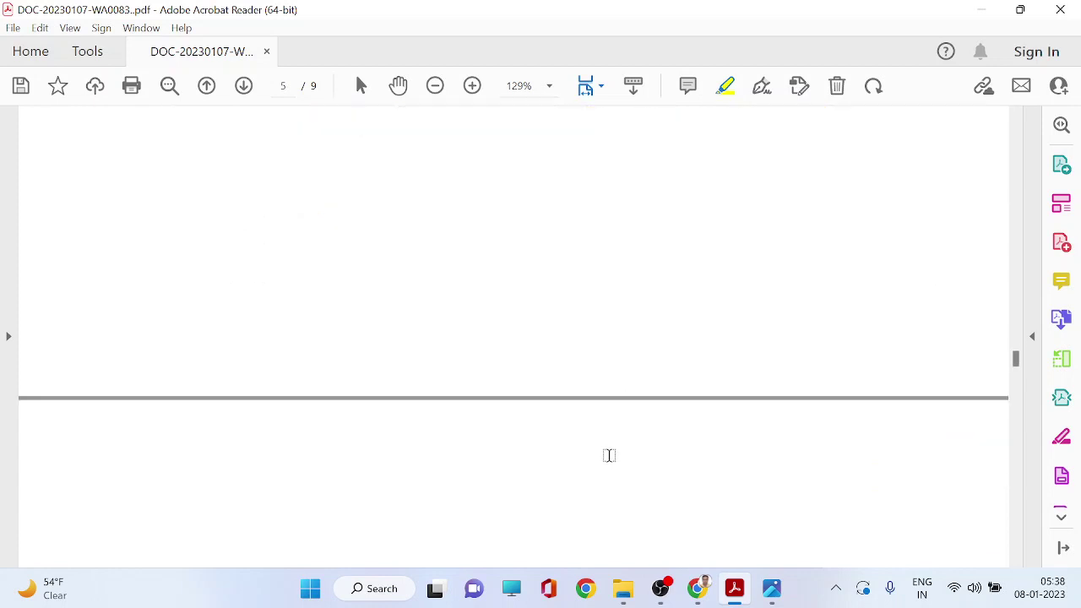
scroll(610, 447, up, 5)
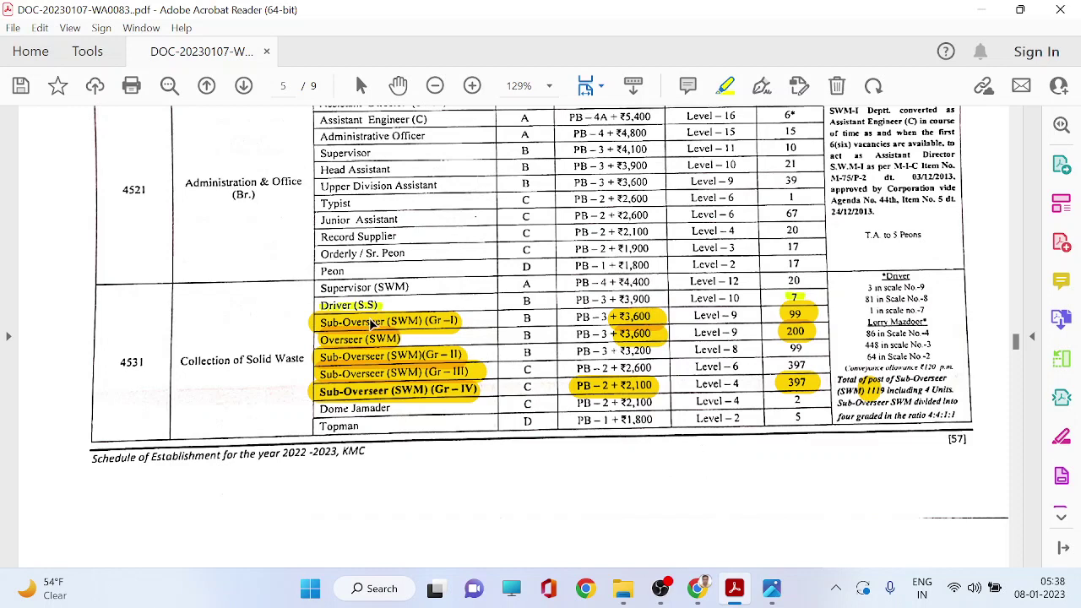
drag(330, 272, 380, 288)
key(ctrl+z)
drag(782, 281, 805, 282)
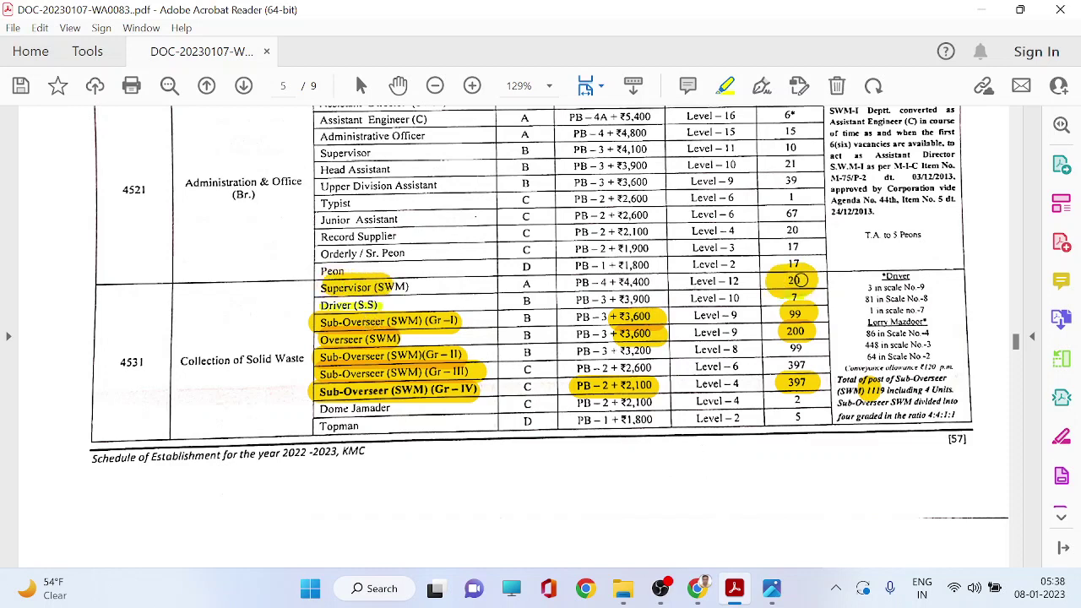
drag(622, 283, 648, 283)
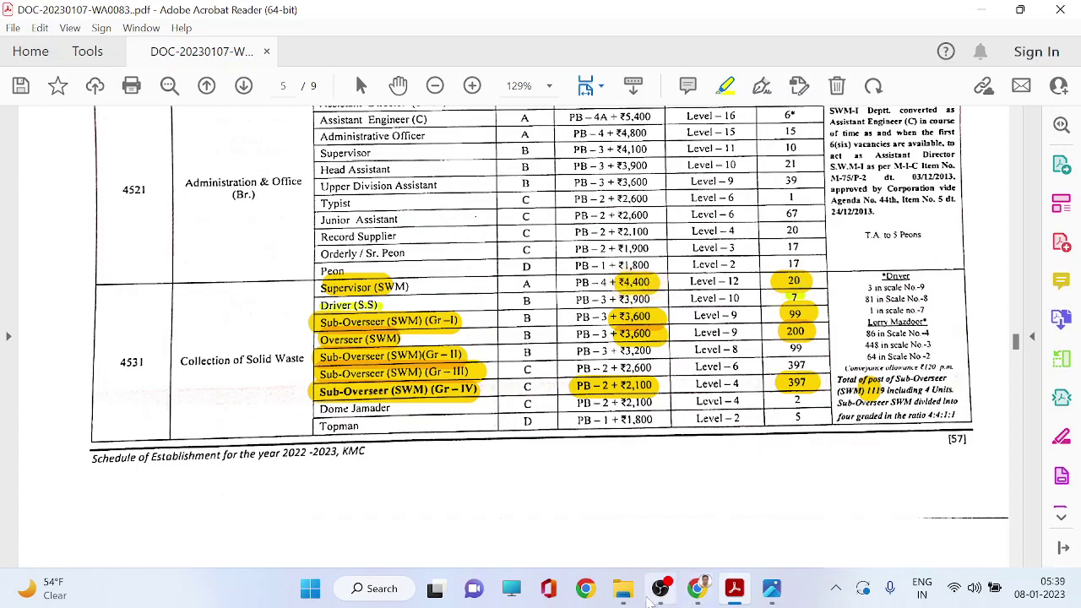
Open WhatsApp Image 2023-01-07 at 1.45.26 PM from the promotion folder and enlarge it to 121% to examine the higher pay levels
click(623, 589)
double_click(381, 181)
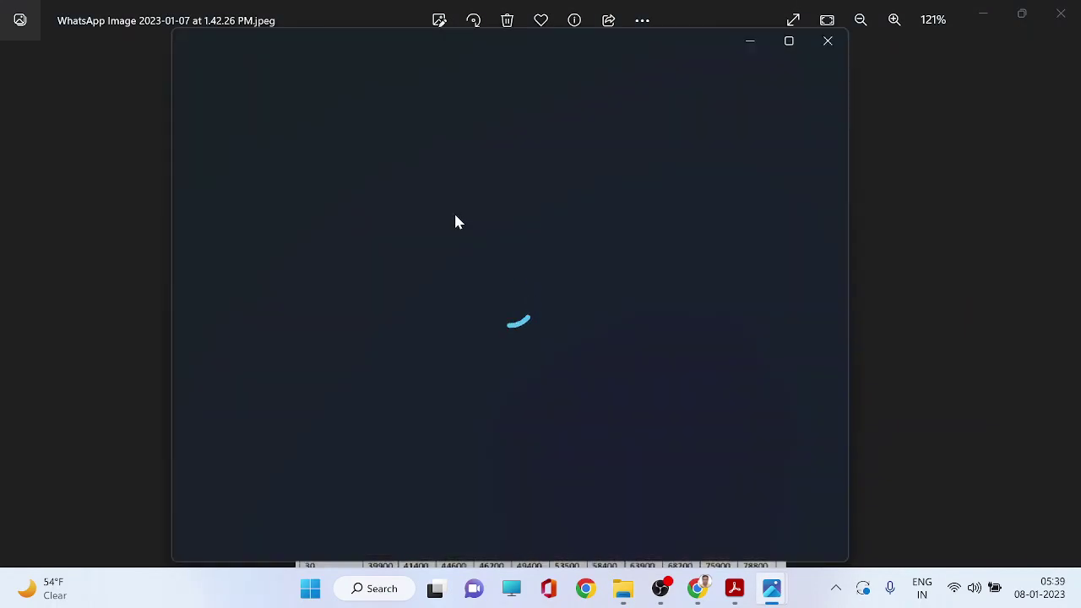
scroll(457, 226, up, 2)
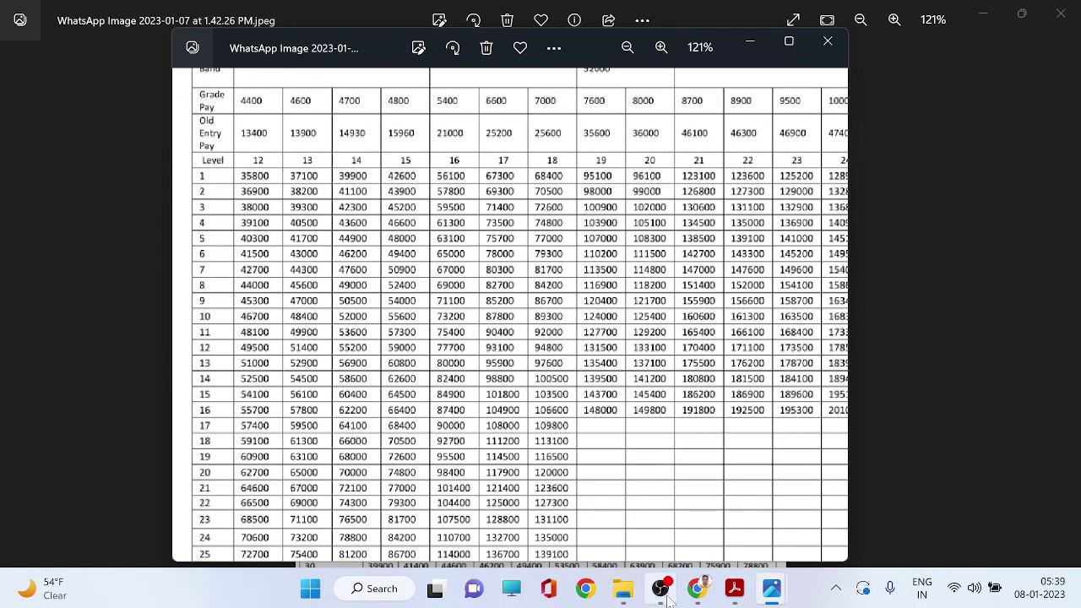
Switch to Chrome to view the YouTube video's comments
click(698, 589)
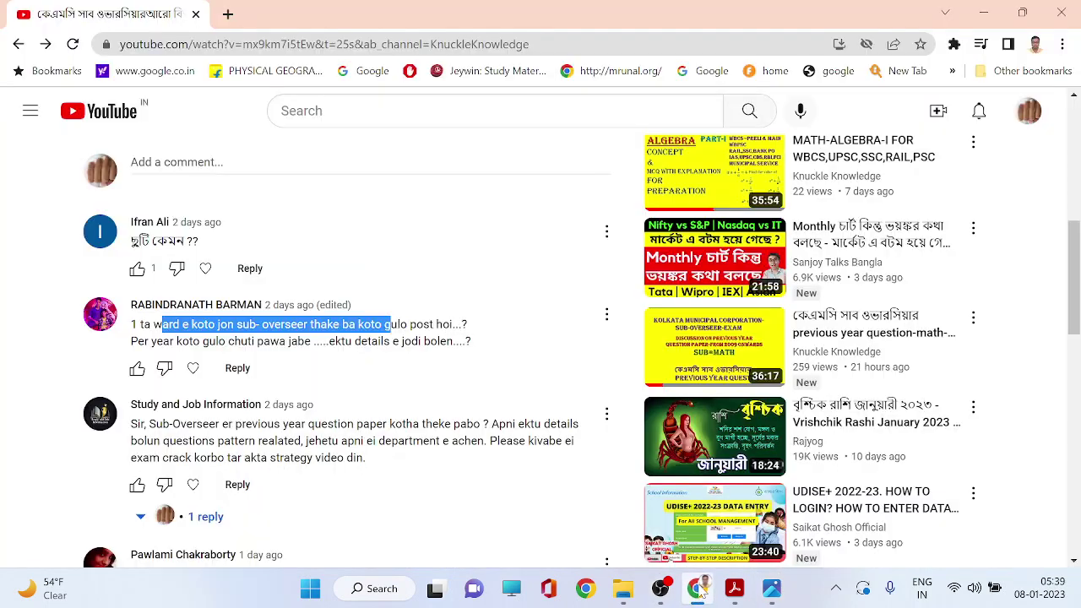
Return to the PDF in Acrobat Reader and highlight Assistant Director (SWM) and its post count 4* under Administration & Office (Br.)
click(734, 589)
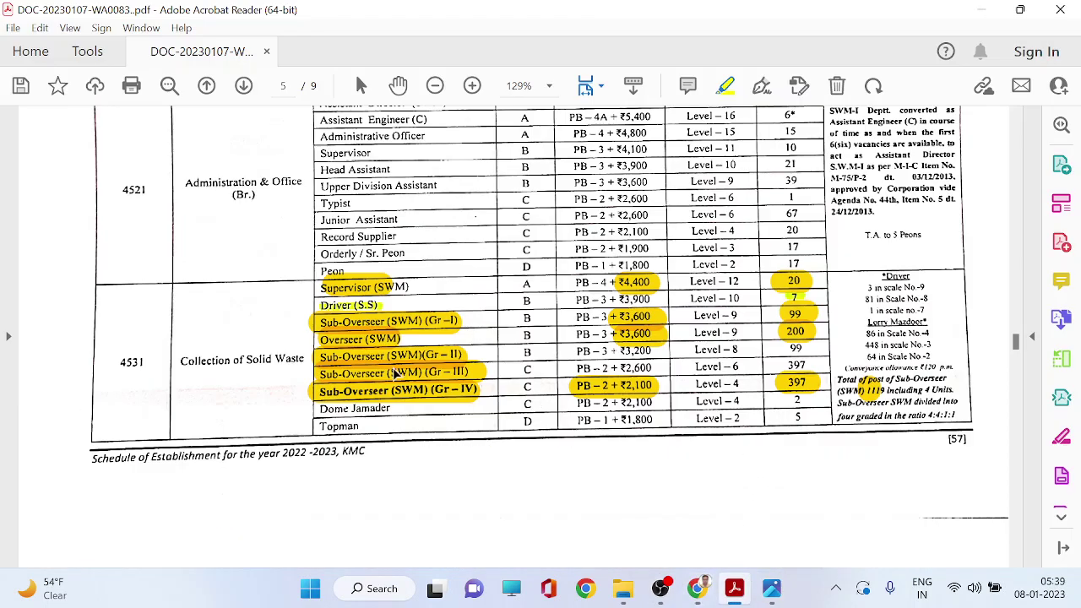
scroll(392, 372, up, 3)
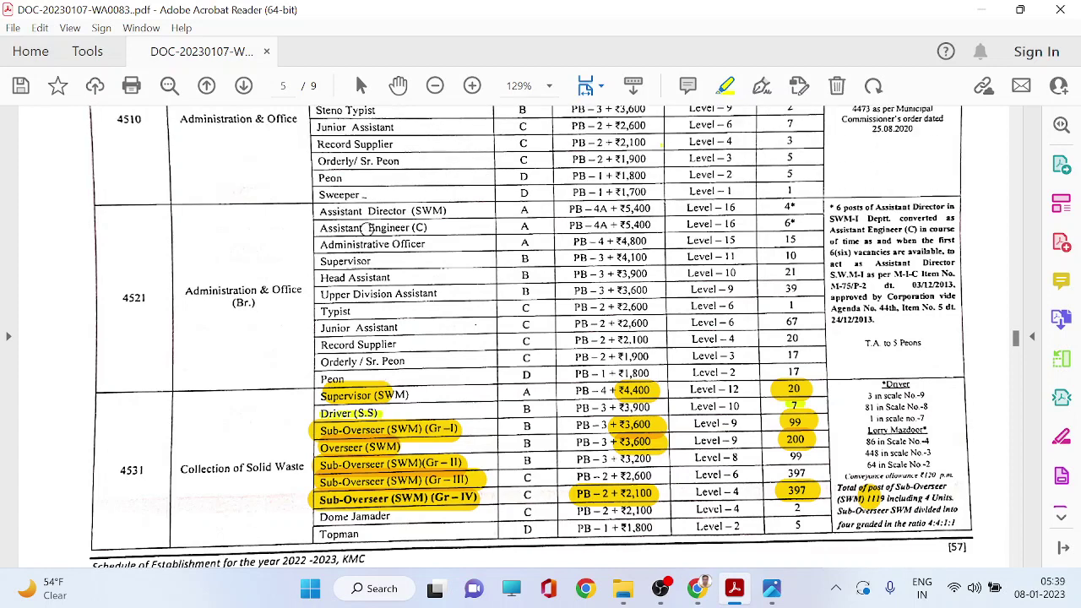
drag(314, 211, 448, 210)
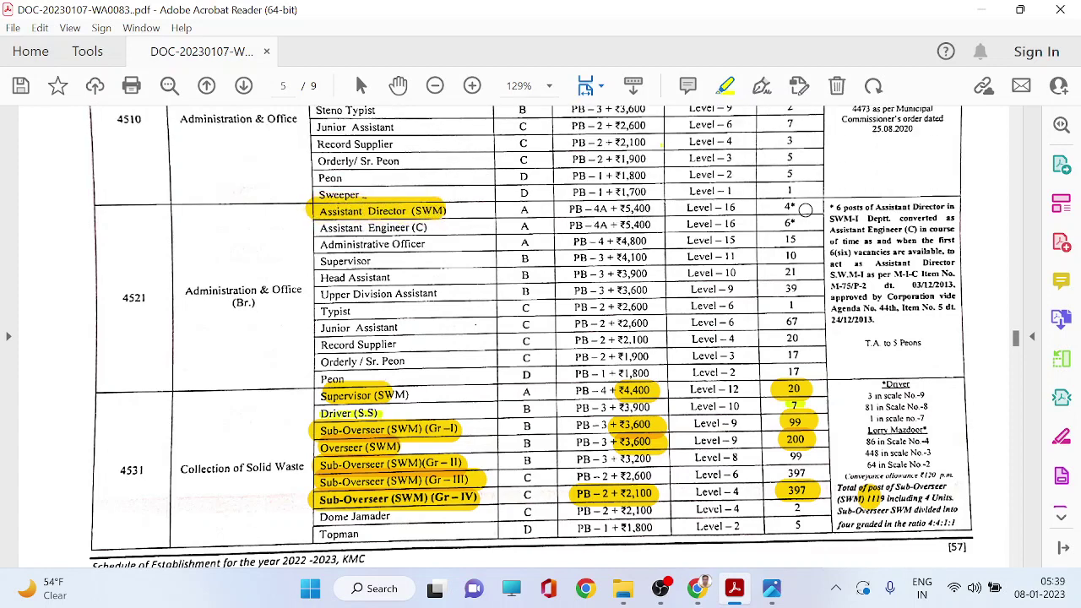
drag(784, 205, 816, 206)
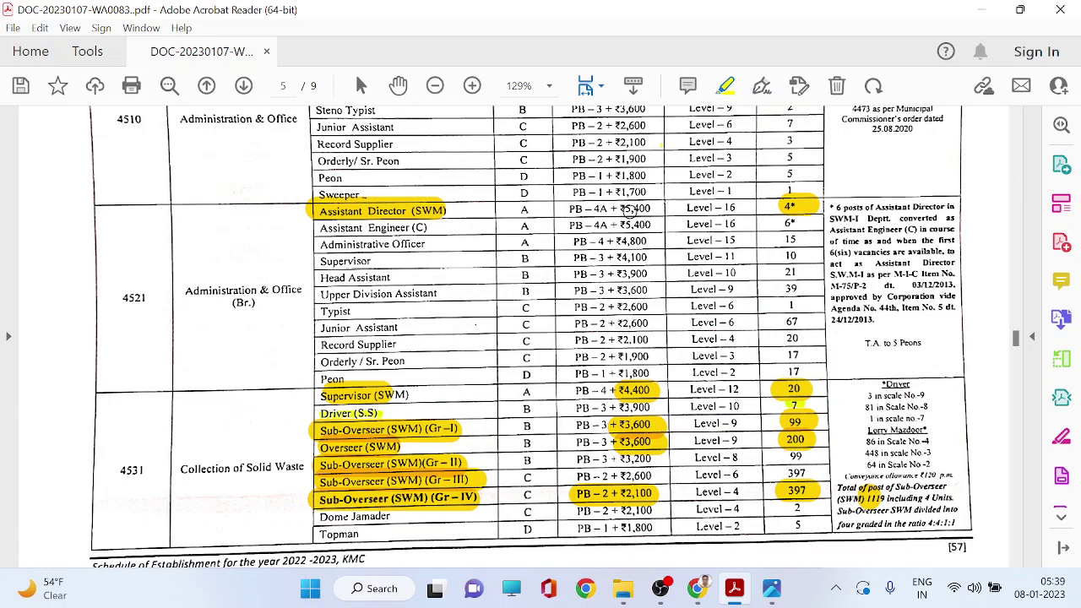
Switch to the enlarged WhatsApp pay chart image and examine the pay for the ₹5,400 grade pay at level 16
mouse_move(771, 589)
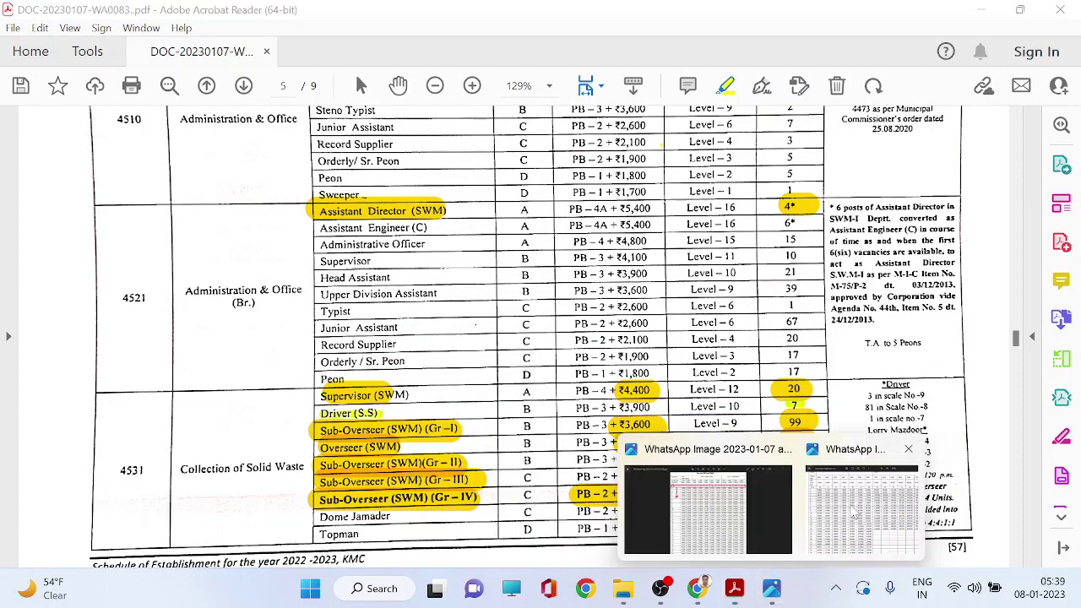
click(854, 515)
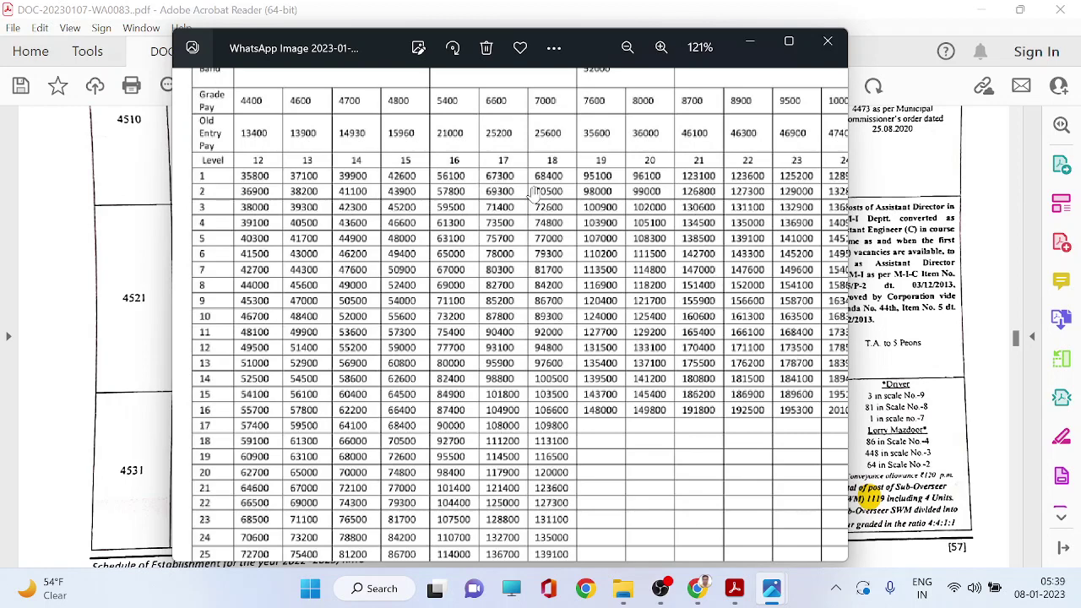
Go back to the PDF and highlight the Assistant Engineer (C) post under Administration & Office (Br.)
click(735, 592)
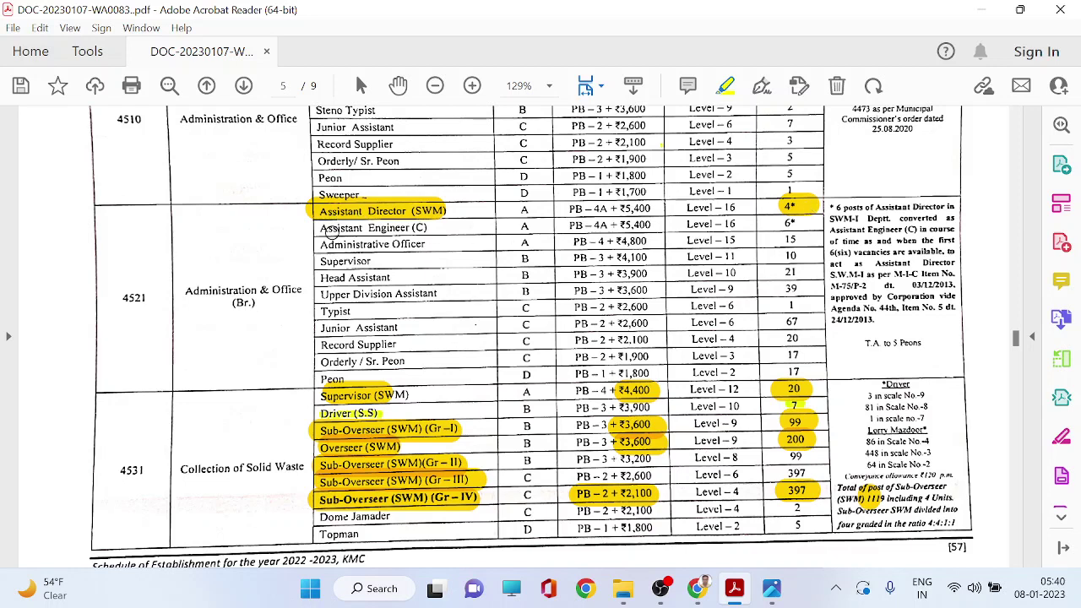
drag(324, 228, 433, 231)
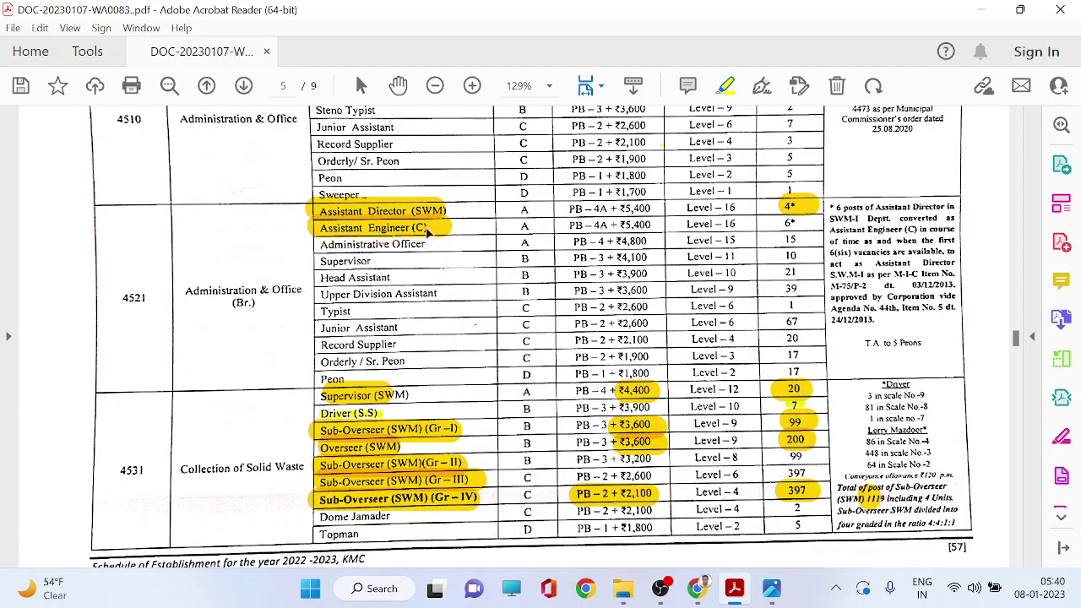